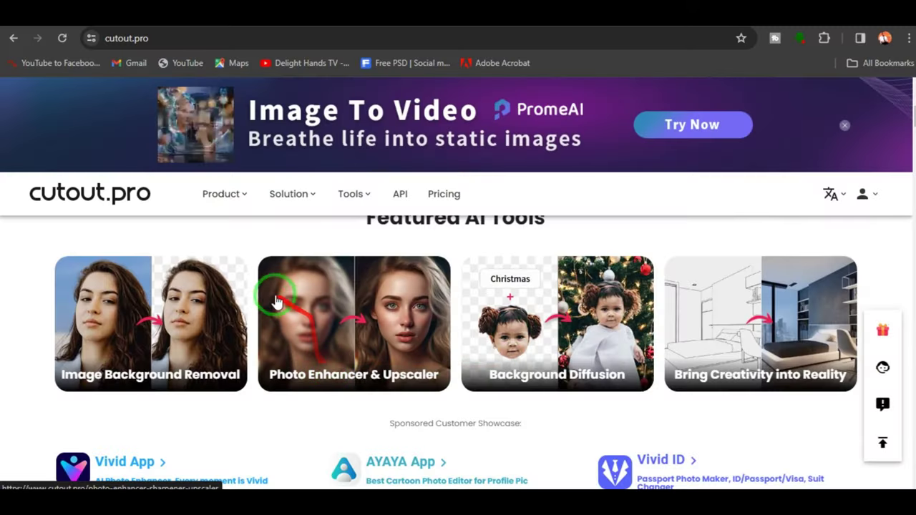
Step: Browse Cutout.pro's Featured AI Tools to find the Photo Enhancer & Upscaler card
{"action": "mouse_move", "coordinate": [227, 197]}
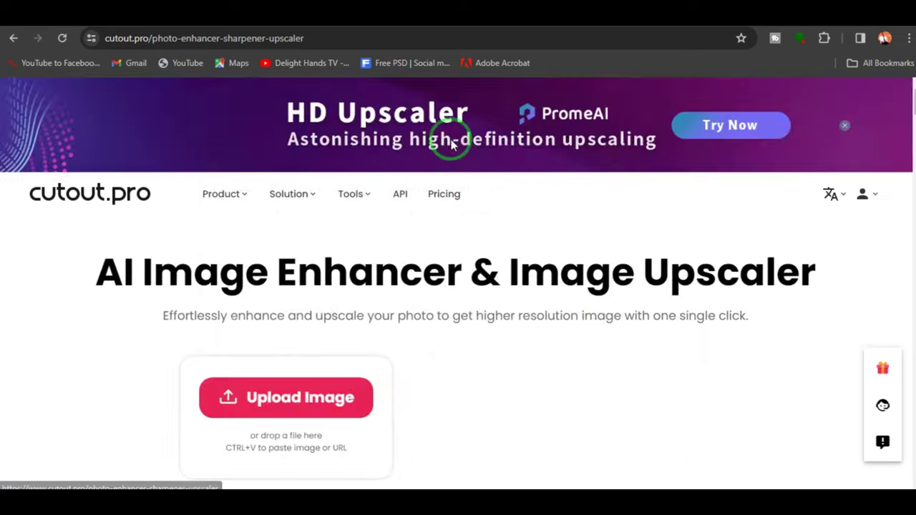
{"action": "scroll", "coordinate": [529, 386], "scroll_direction": "down", "scroll_amount": 3}
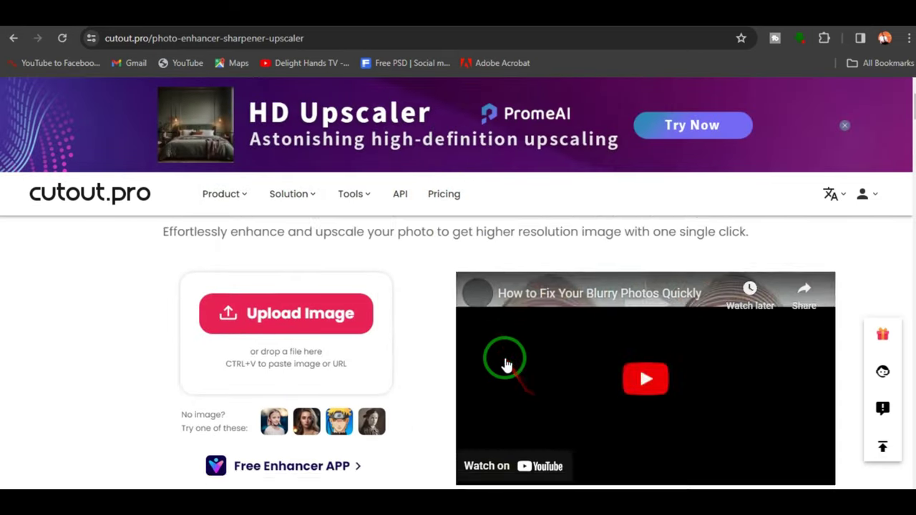
{"action": "scroll", "coordinate": [441, 335], "scroll_direction": "up", "scroll_amount": 2}
{"action": "scroll", "coordinate": [439, 334], "scroll_direction": "down", "scroll_amount": 3}
{"action": "scroll", "coordinate": [423, 334], "scroll_direction": "up", "scroll_amount": 3}
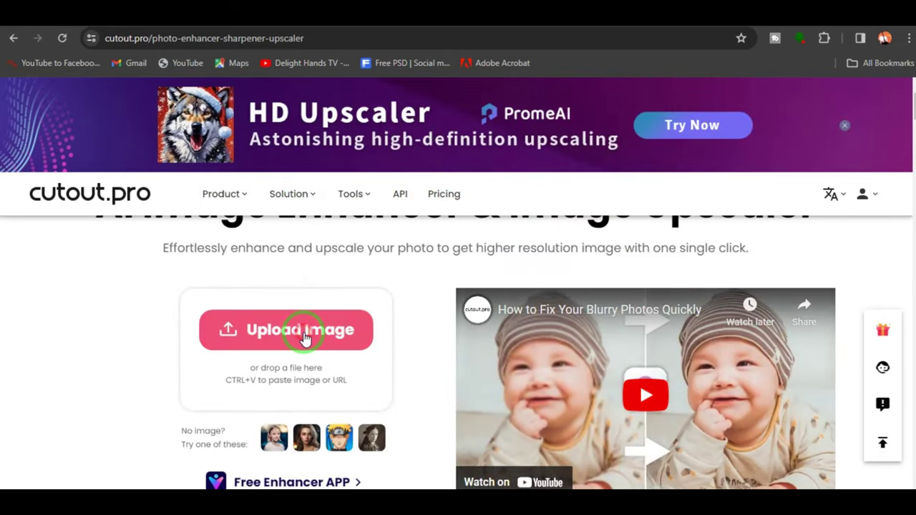
Step: Upload the WhatsApp Image photo from the Pictures folder into the Photo Enhancer & Upscaler
{"action": "left_click", "coordinate": [304, 336]}
{"action": "left_click", "coordinate": [481, 358]}
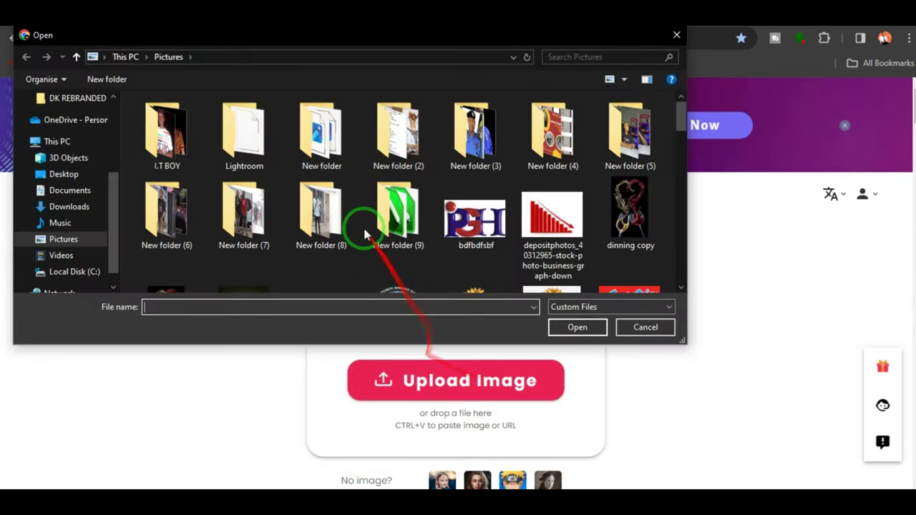
{"action": "scroll", "coordinate": [377, 251], "scroll_direction": "down", "scroll_amount": 10}
{"action": "scroll", "coordinate": [349, 237], "scroll_direction": "down", "scroll_amount": 5}
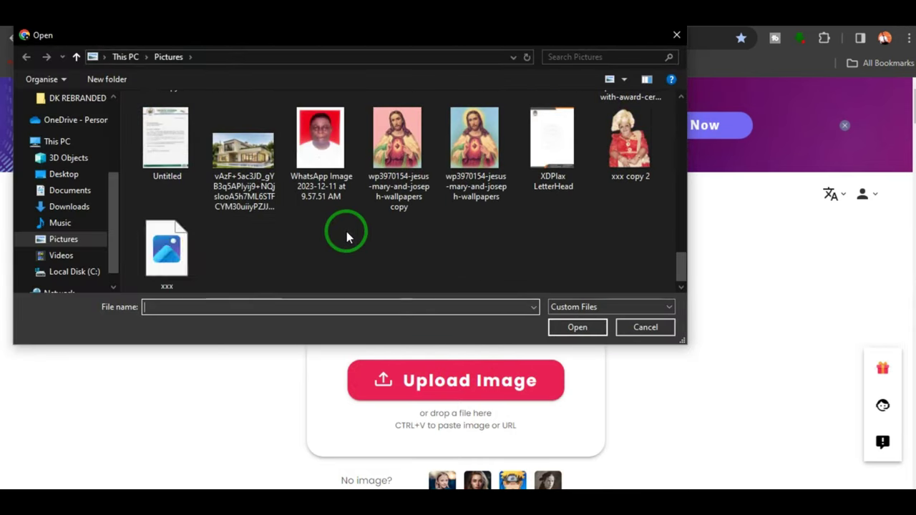
{"action": "left_click", "coordinate": [347, 155]}
{"action": "left_click", "coordinate": [576, 328]}
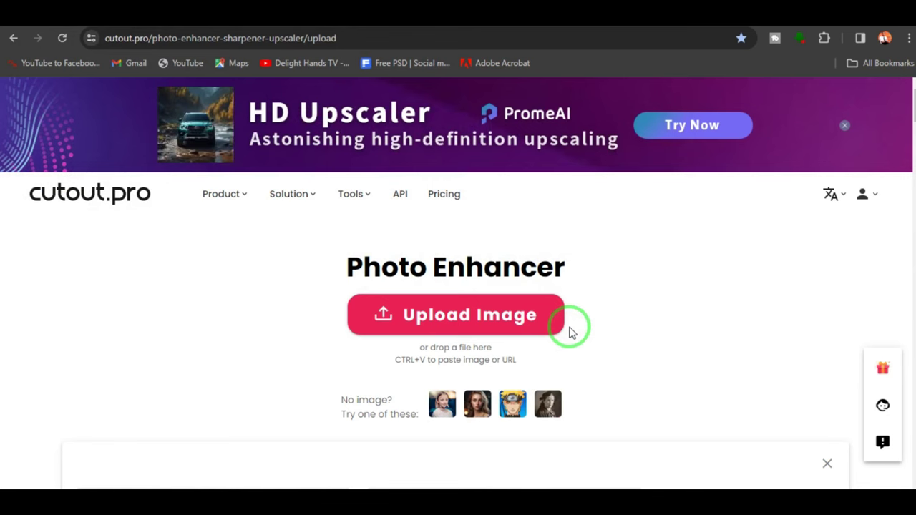
Step: Compare the original and enhanced portrait, then download the free 662 x 848 preview
{"action": "scroll", "coordinate": [538, 358], "scroll_direction": "down", "scroll_amount": 2}
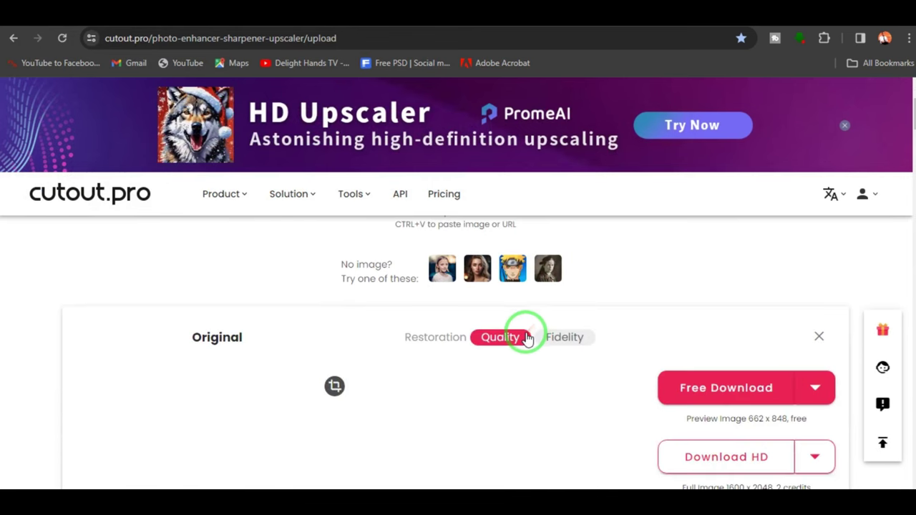
{"action": "scroll", "coordinate": [508, 346], "scroll_direction": "down", "scroll_amount": 1}
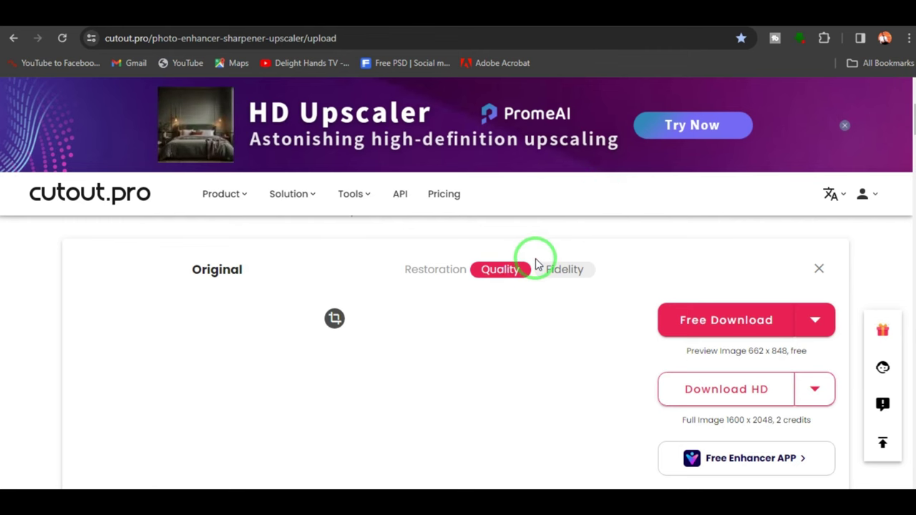
{"action": "scroll", "coordinate": [536, 259], "scroll_direction": "down", "scroll_amount": 1}
{"action": "scroll", "coordinate": [520, 375], "scroll_direction": "down", "scroll_amount": 1}
{"action": "scroll", "coordinate": [506, 382], "scroll_direction": "up", "scroll_amount": 1}
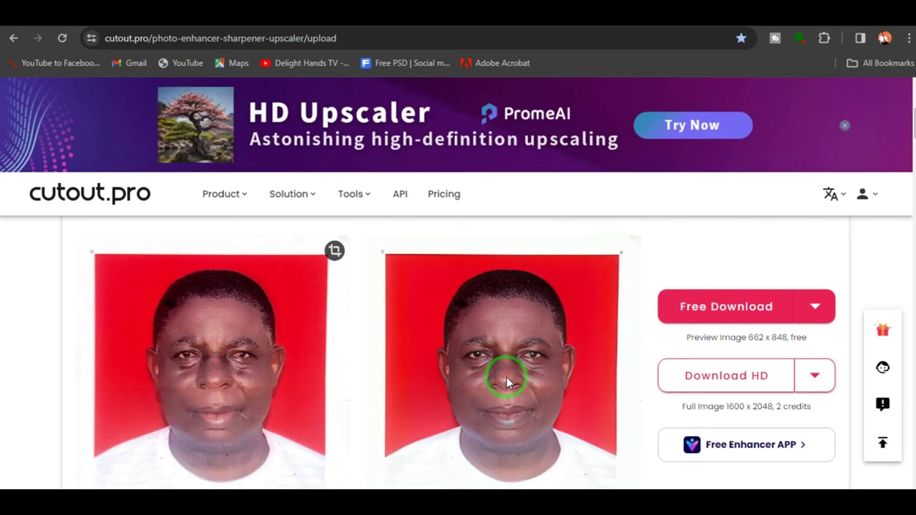
{"action": "scroll", "coordinate": [496, 384], "scroll_direction": "down", "scroll_amount": 1}
{"action": "scroll", "coordinate": [497, 380], "scroll_direction": "up", "scroll_amount": 1}
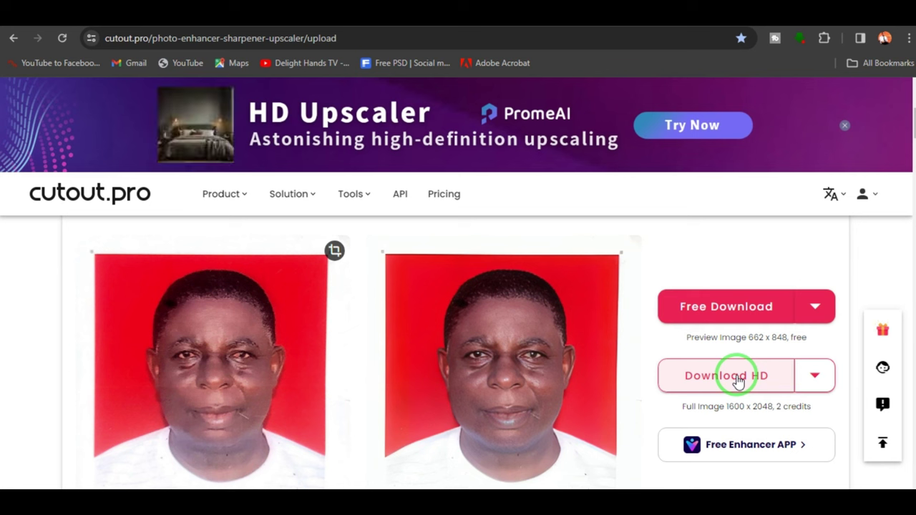
{"action": "left_click", "coordinate": [752, 295]}
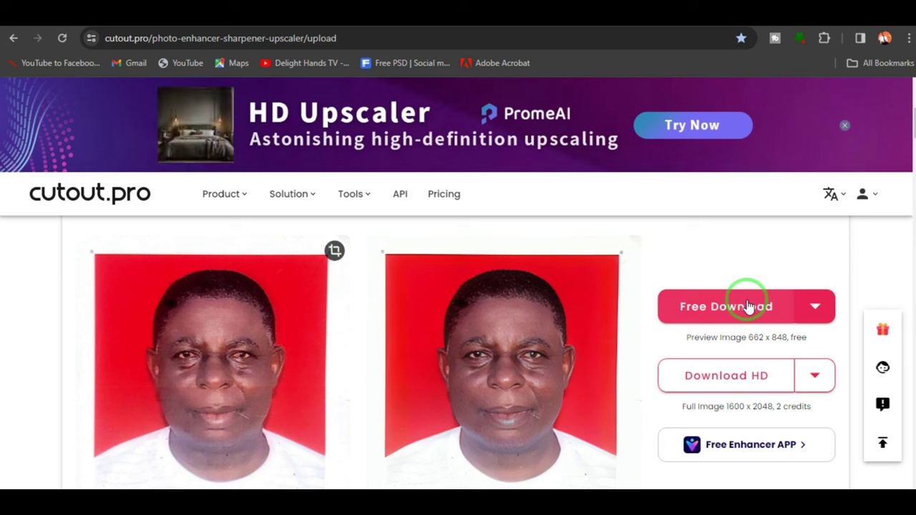
{"action": "scroll", "coordinate": [290, 378], "scroll_direction": "down", "scroll_amount": 1}
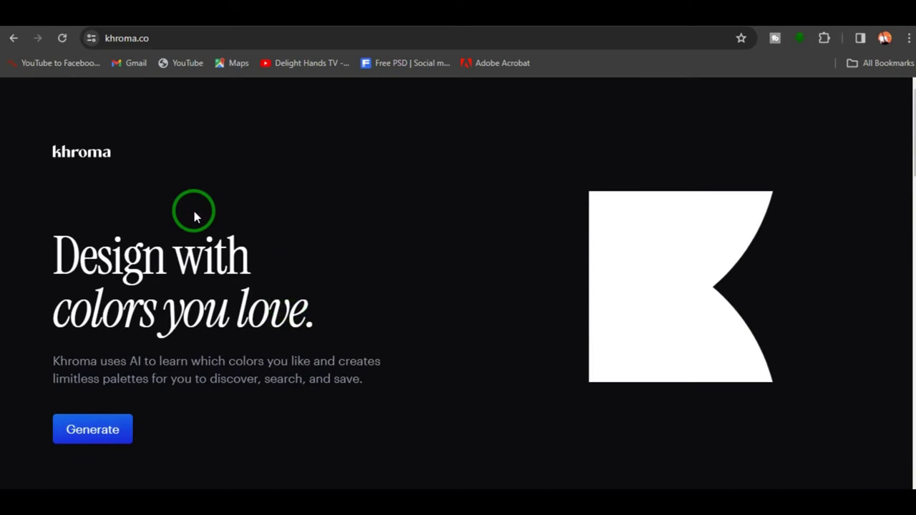
Step: Scroll Khroma's generated colour-pairing text cards down to Honey Flower & Screamin' Green
{"action": "scroll", "coordinate": [85, 358], "scroll_direction": "down", "scroll_amount": 1}
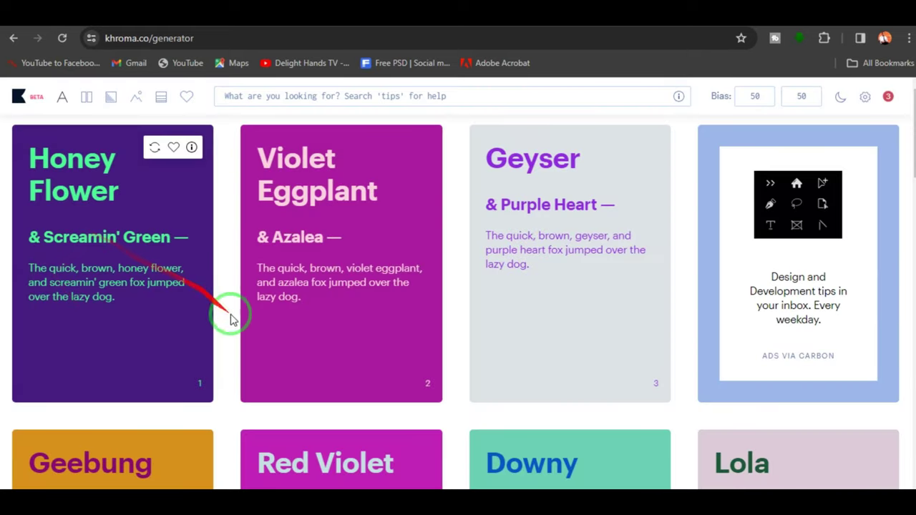
{"action": "scroll", "coordinate": [260, 319], "scroll_direction": "down", "scroll_amount": 5}
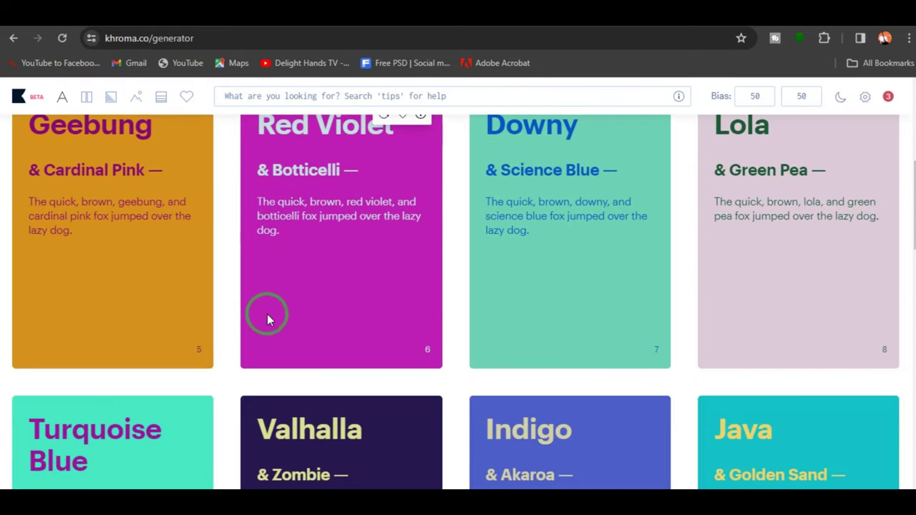
{"action": "scroll", "coordinate": [267, 312], "scroll_direction": "down", "scroll_amount": 2}
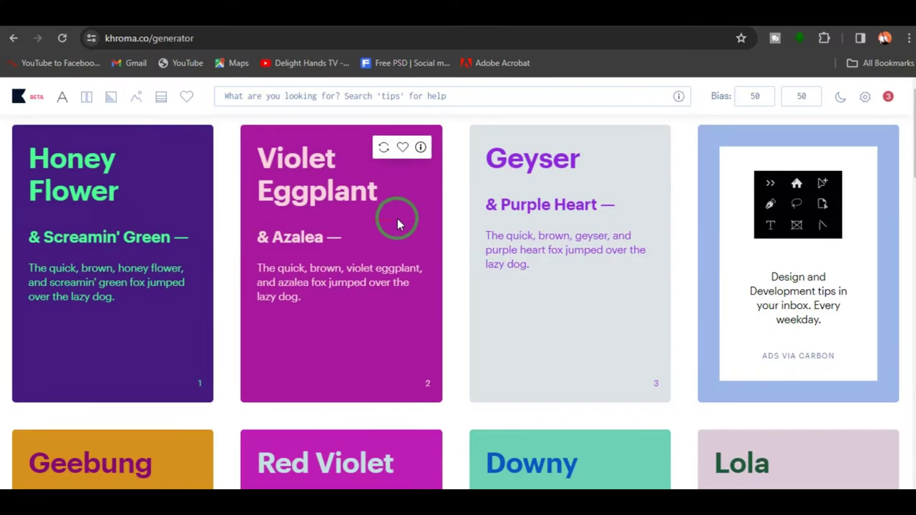
{"action": "scroll", "coordinate": [480, 251], "scroll_direction": "down", "scroll_amount": 1}
{"action": "scroll", "coordinate": [497, 239], "scroll_direction": "up", "scroll_amount": 1}
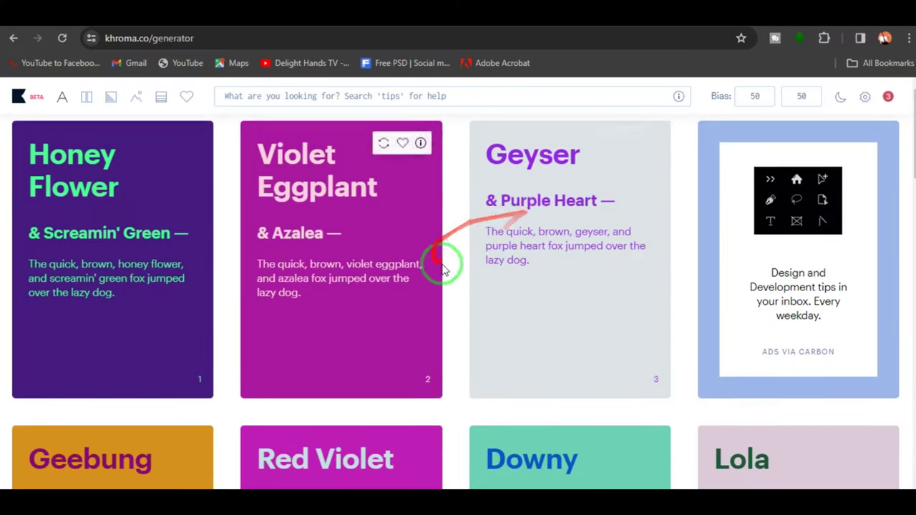
{"action": "scroll", "coordinate": [436, 262], "scroll_direction": "down", "scroll_amount": 4}
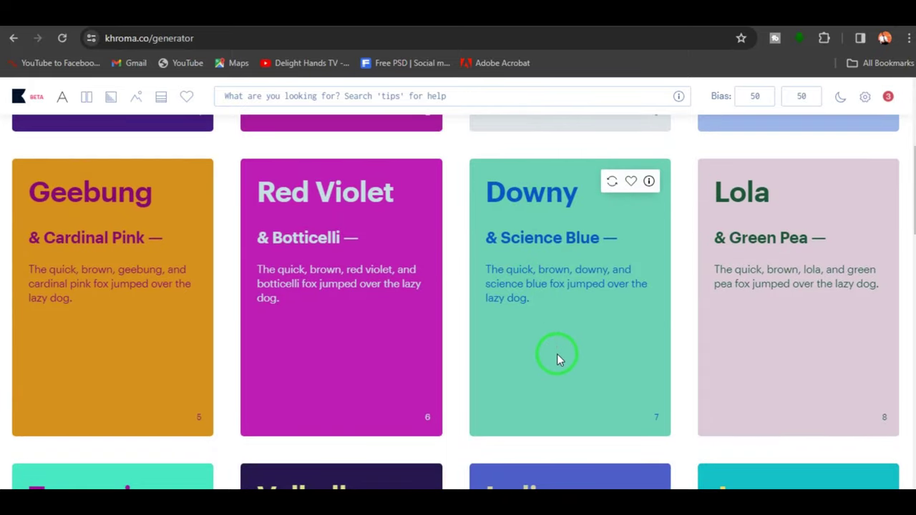
{"action": "scroll", "coordinate": [342, 362], "scroll_direction": "down", "scroll_amount": 4}
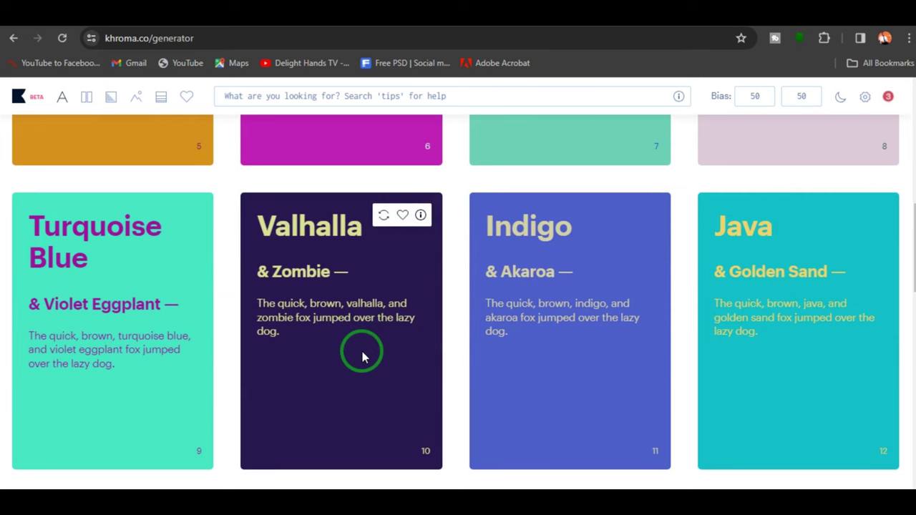
{"action": "scroll", "coordinate": [393, 358], "scroll_direction": "down", "scroll_amount": 4}
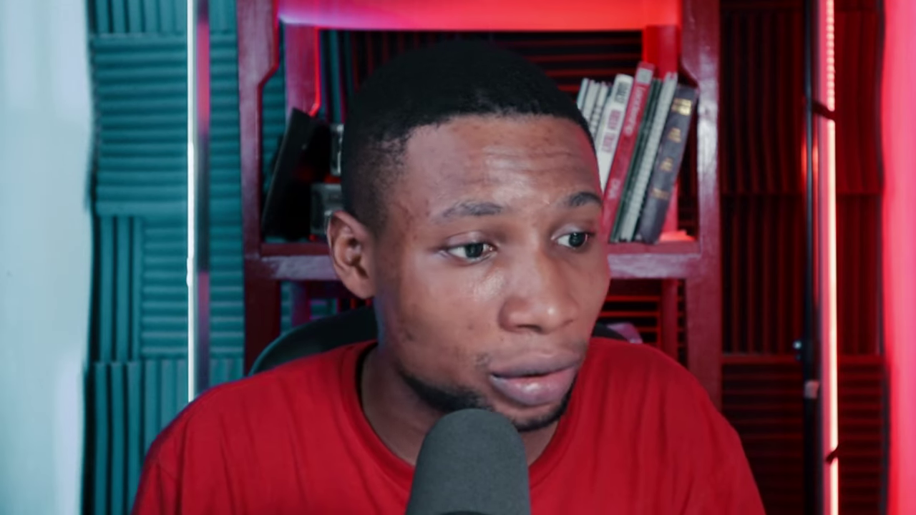
Step: Switch Khroma's results to the two-colour Poster view and scroll through them
{"action": "left_click", "coordinate": [86, 99]}
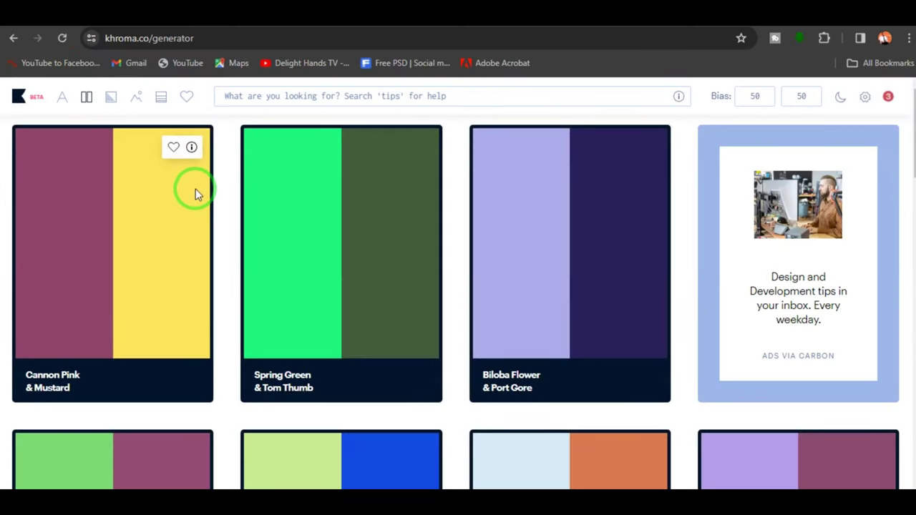
{"action": "scroll", "coordinate": [247, 256], "scroll_direction": "down", "scroll_amount": 2}
{"action": "scroll", "coordinate": [571, 305], "scroll_direction": "down", "scroll_amount": 3}
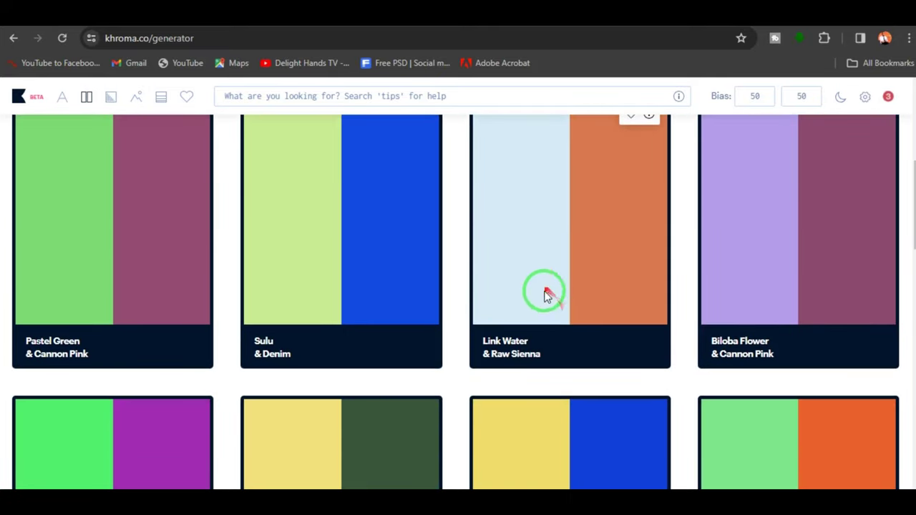
{"action": "scroll", "coordinate": [550, 301], "scroll_direction": "down", "scroll_amount": 1}
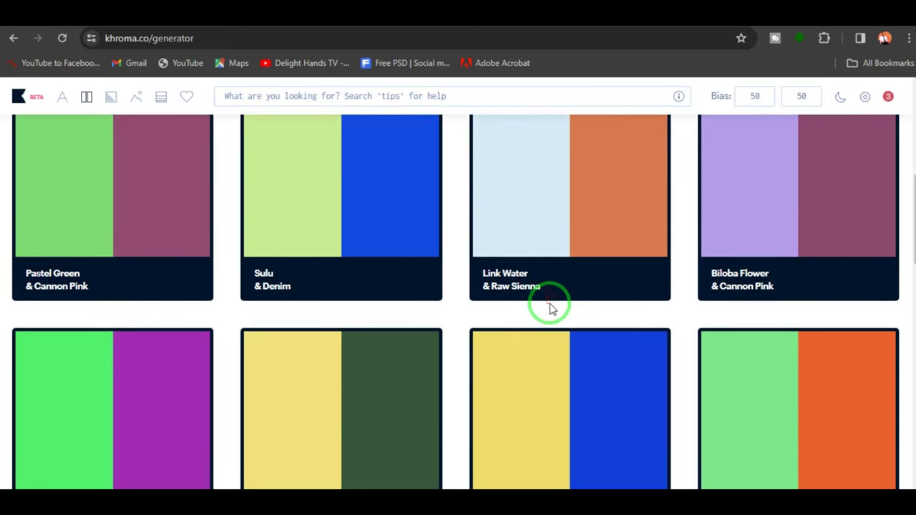
Step: Switch the colour pairs to the Gradient view and scroll through the gradients
{"action": "left_click", "coordinate": [108, 96]}
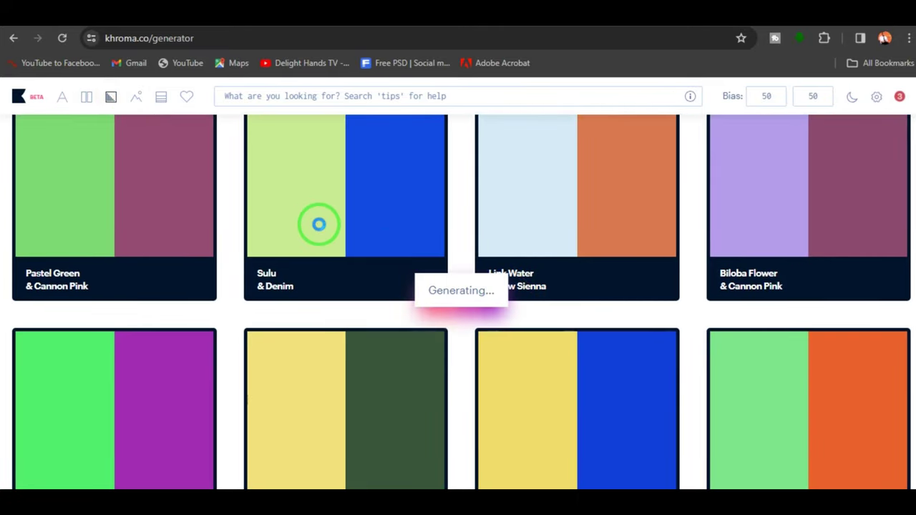
{"action": "scroll", "coordinate": [644, 295], "scroll_direction": "down", "scroll_amount": 5}
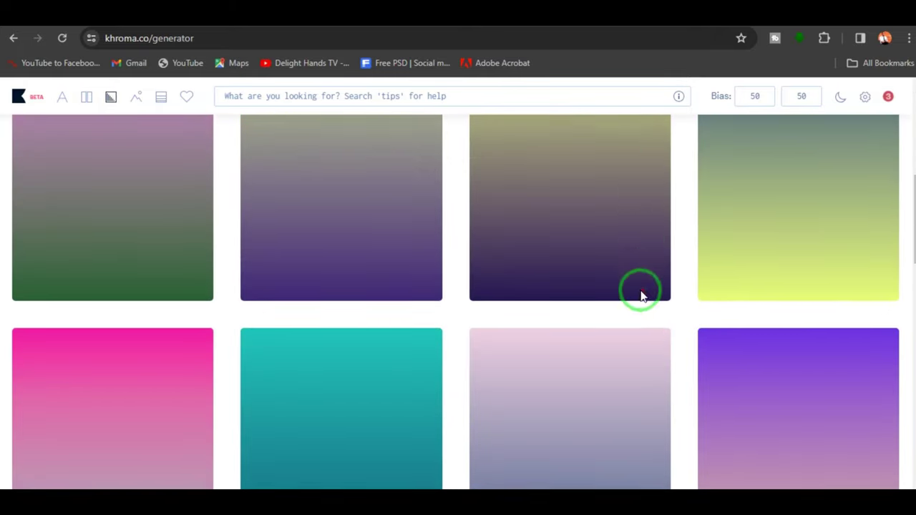
{"action": "scroll", "coordinate": [641, 297], "scroll_direction": "down", "scroll_amount": 2}
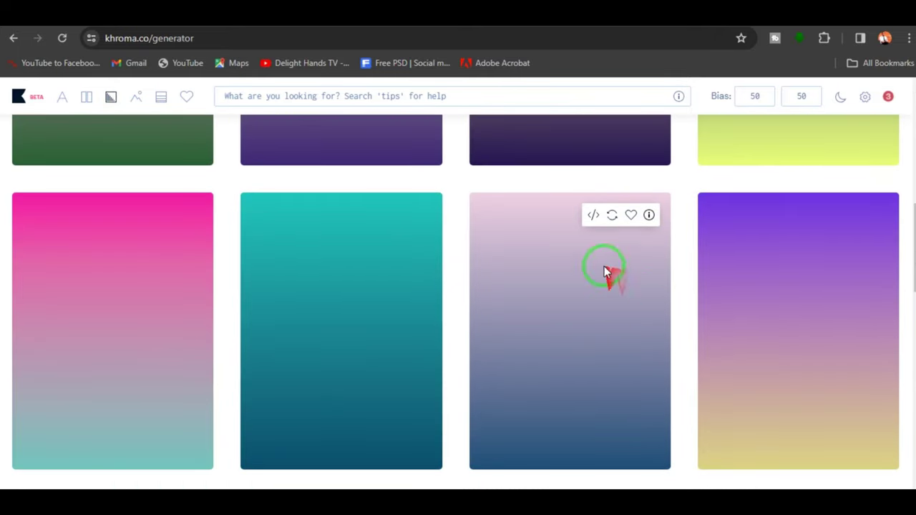
{"action": "scroll", "coordinate": [440, 251], "scroll_direction": "down", "scroll_amount": 10}
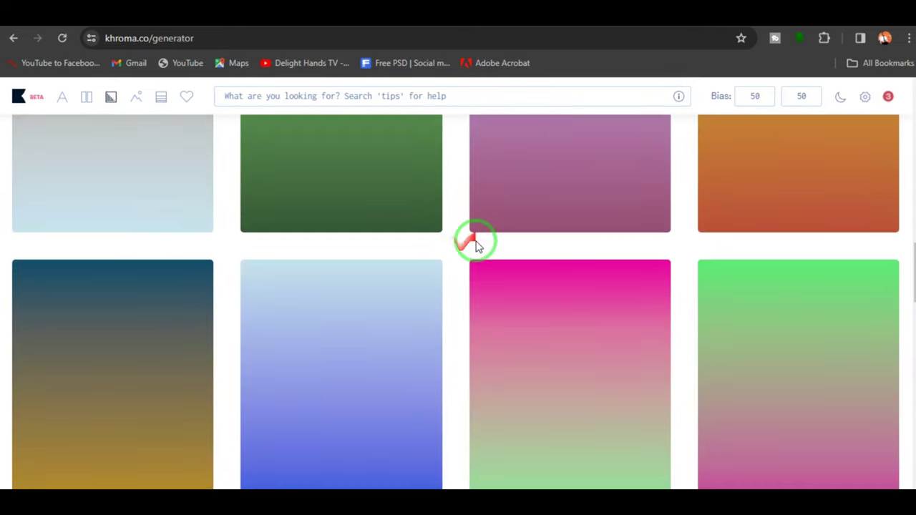
{"action": "scroll", "coordinate": [477, 252], "scroll_direction": "down", "scroll_amount": 12}
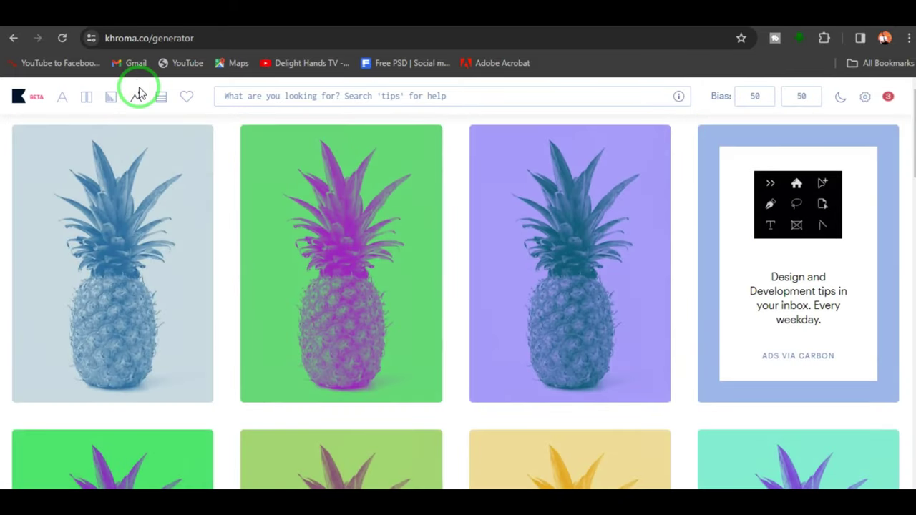
Step: Scroll through the duotone pineapple previews of the colour pairings
{"action": "scroll", "coordinate": [348, 242], "scroll_direction": "down", "scroll_amount": 4}
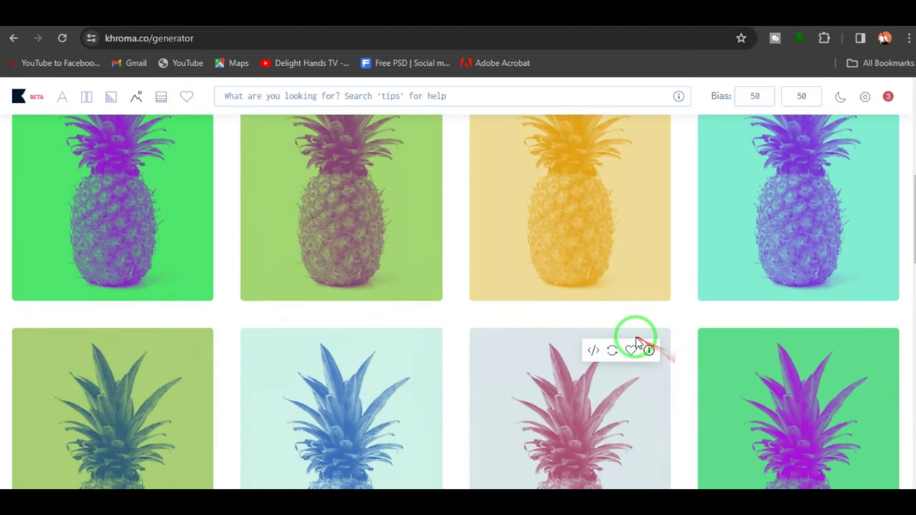
{"action": "scroll", "coordinate": [388, 277], "scroll_direction": "up", "scroll_amount": 5}
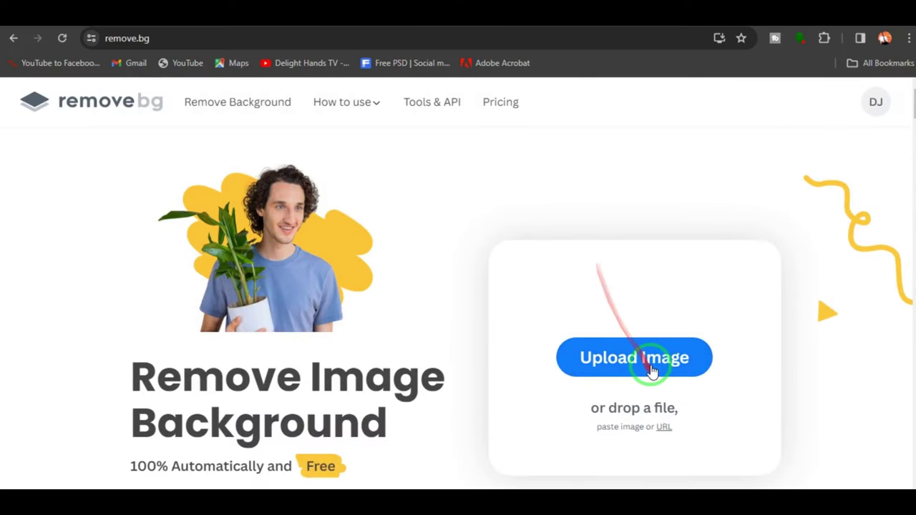
Step: Upload IMG-20221118-WA0059 from the Pictures folder to remove.bg
{"action": "left_click", "coordinate": [651, 365]}
{"action": "scroll", "coordinate": [475, 241], "scroll_direction": "down", "scroll_amount": 10}
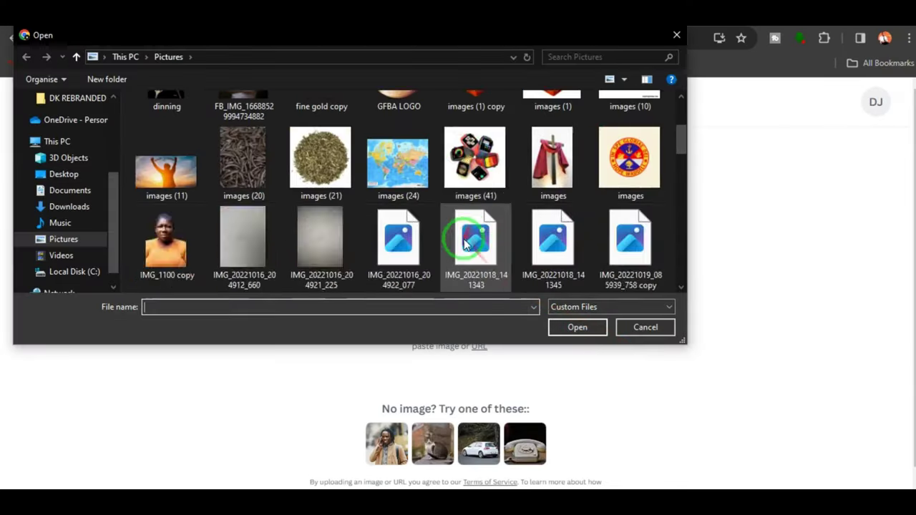
{"action": "scroll", "coordinate": [474, 241], "scroll_direction": "down", "scroll_amount": 5}
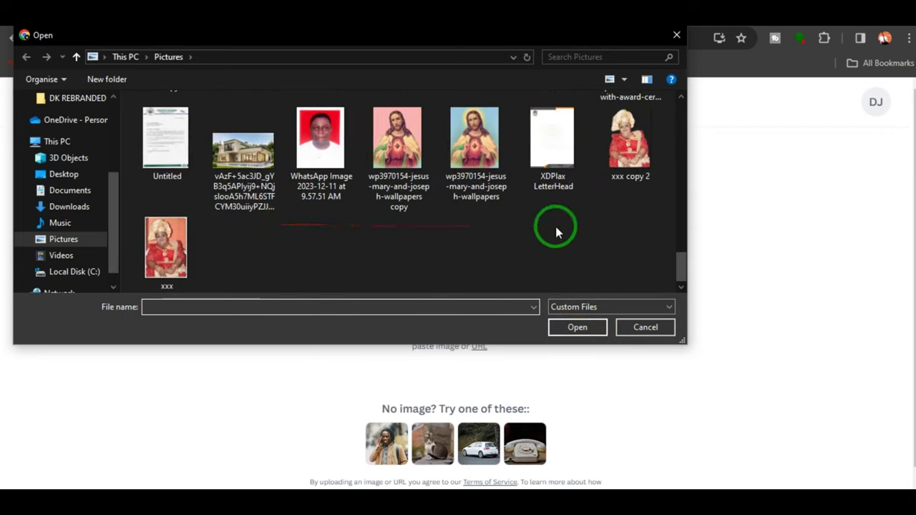
{"action": "scroll", "coordinate": [530, 229], "scroll_direction": "up", "scroll_amount": 5}
{"action": "scroll", "coordinate": [513, 226], "scroll_direction": "up", "scroll_amount": 2}
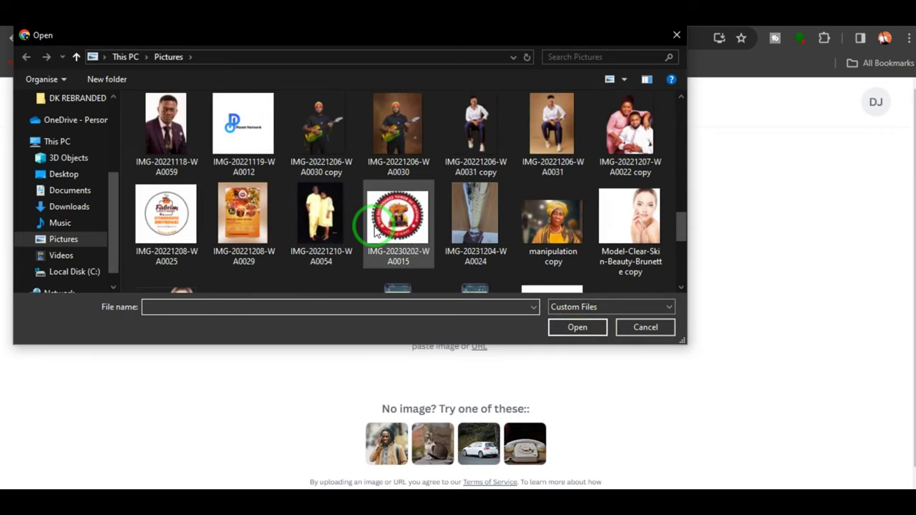
{"action": "scroll", "coordinate": [344, 213], "scroll_direction": "up", "scroll_amount": 1}
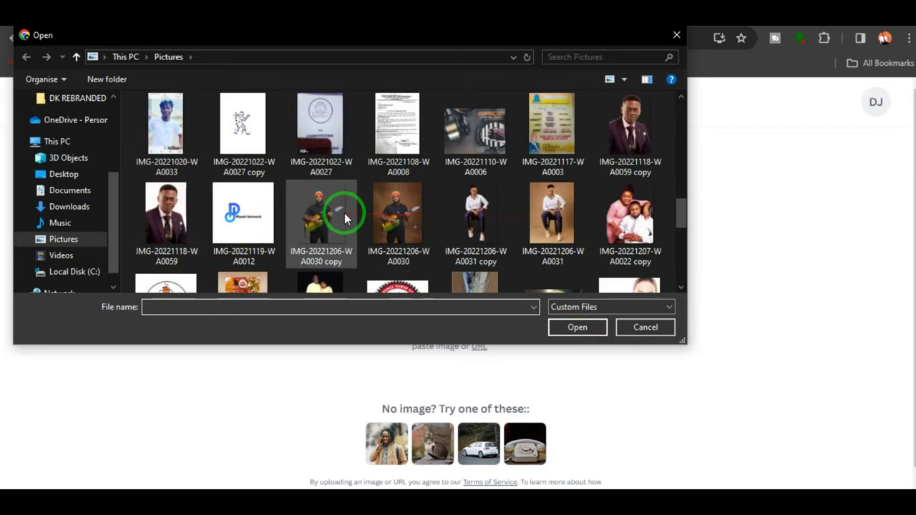
{"action": "left_click", "coordinate": [190, 225]}
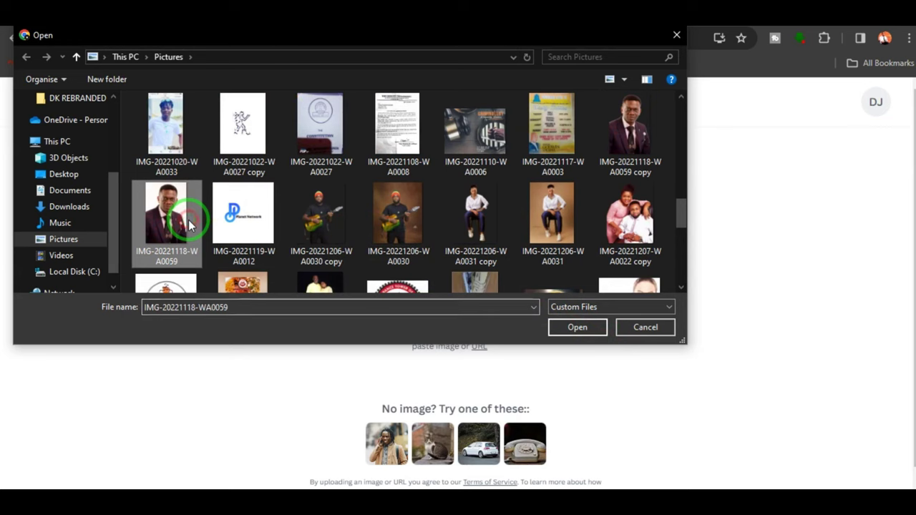
{"action": "left_click", "coordinate": [585, 329]}
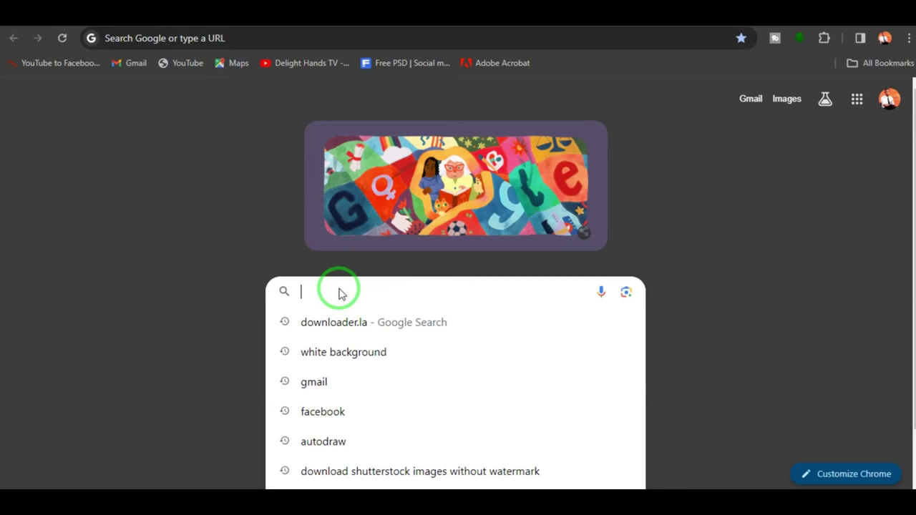
Step: Search Google for chat.openai and open a new ChatGPT chat
{"action": "type", "text": "chat."}
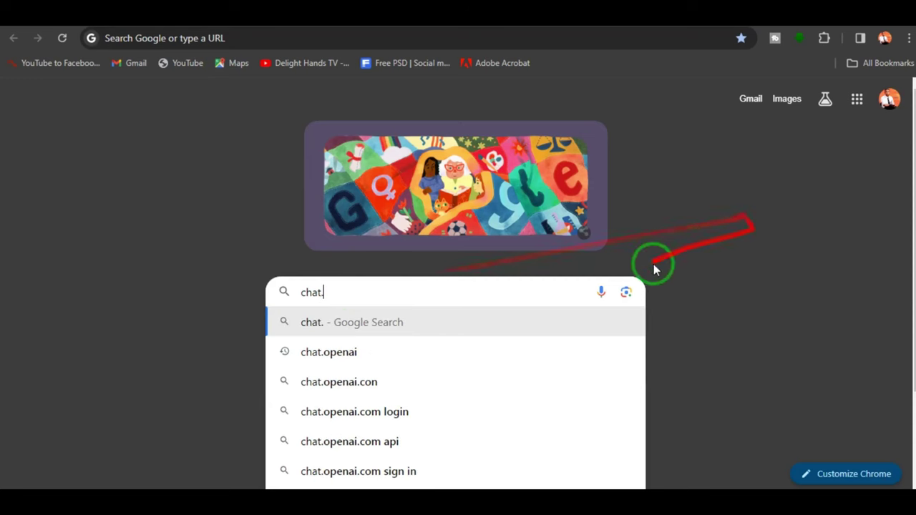
{"action": "left_click", "coordinate": [421, 354]}
{"action": "left_click", "coordinate": [153, 251]}
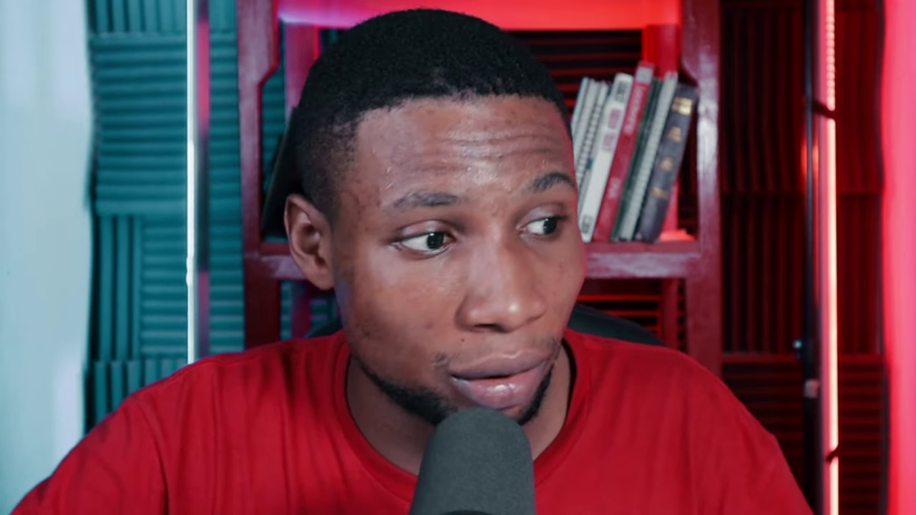
{"action": "left_click", "coordinate": [344, 446]}
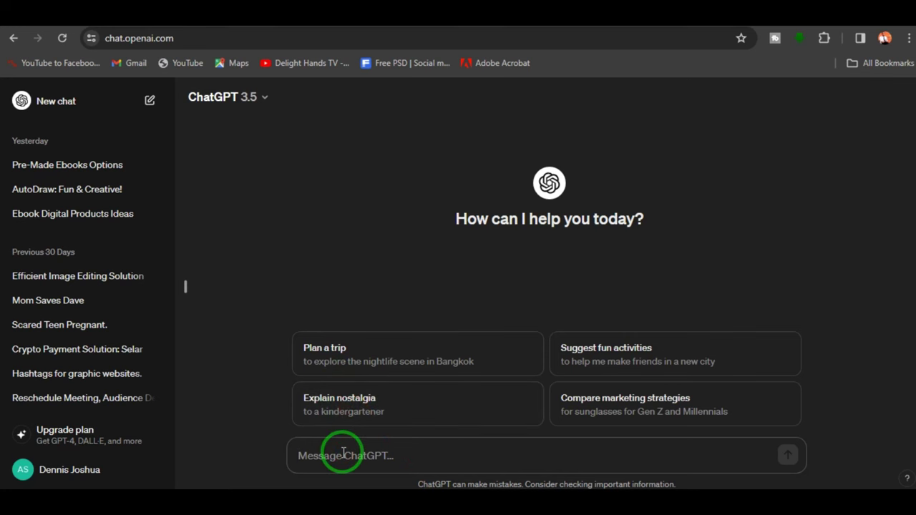
Step: Ask ChatGPT for poster visual ideas for the movie Hell in Darkness and read the reply
{"action": "type", "text": "I need an idea to visually represent the title of this movie \"Hell in Darkness\" suggest visuals that will be perfect for the movie poster design."}
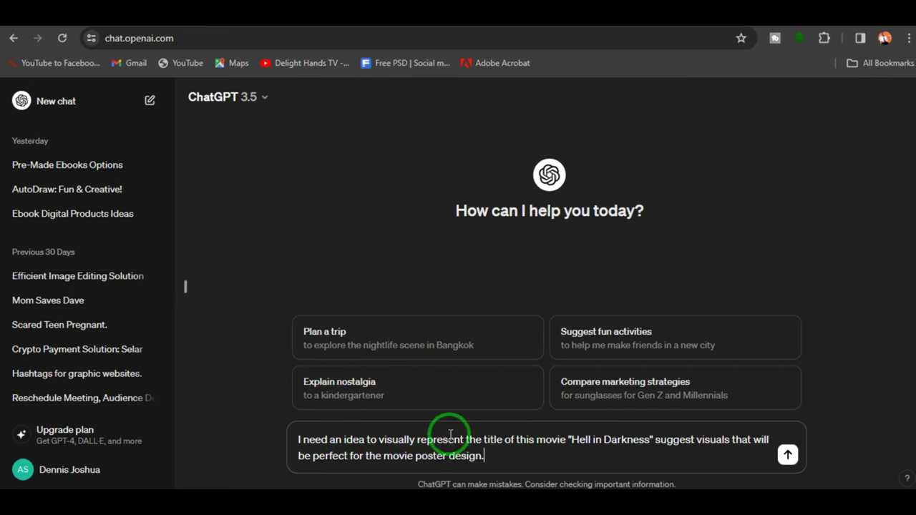
{"action": "left_click", "coordinate": [788, 455]}
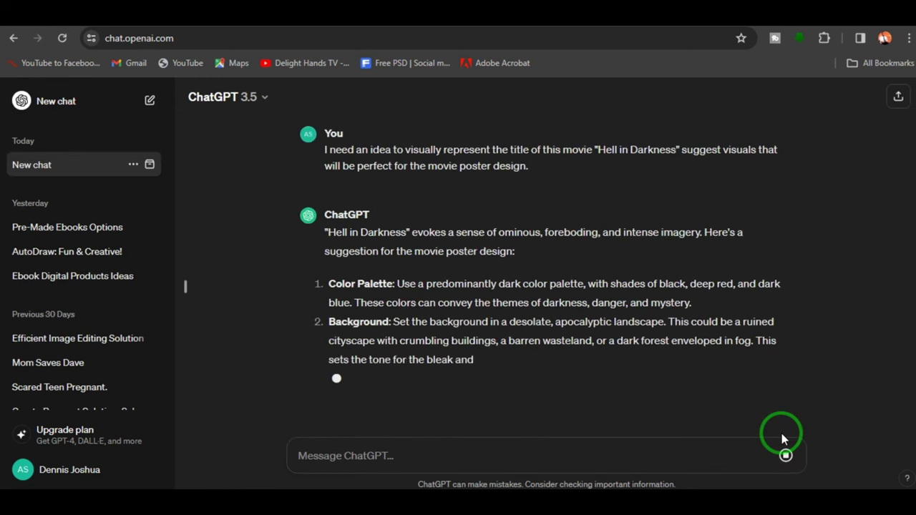
{"action": "scroll", "coordinate": [527, 250], "scroll_direction": "up", "scroll_amount": 3}
{"action": "scroll", "coordinate": [502, 261], "scroll_direction": "down", "scroll_amount": 2}
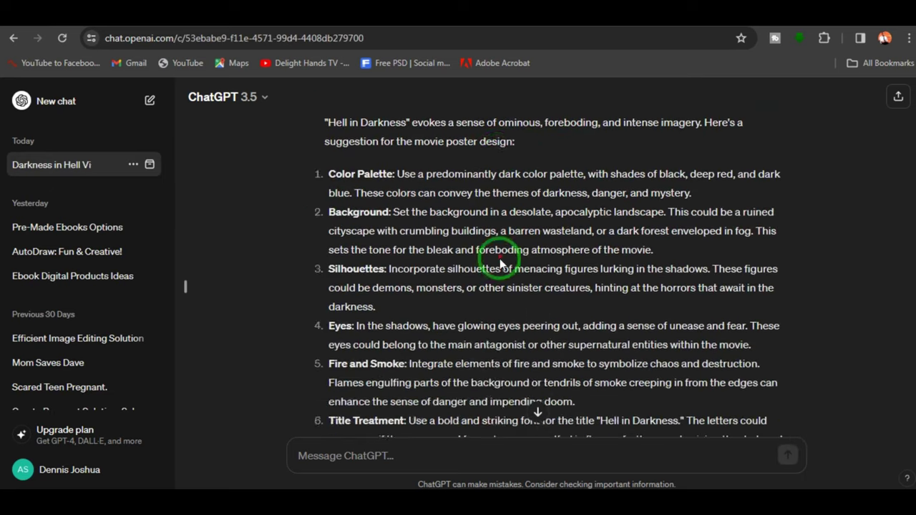
{"action": "scroll", "coordinate": [494, 258], "scroll_direction": "up", "scroll_amount": 2}
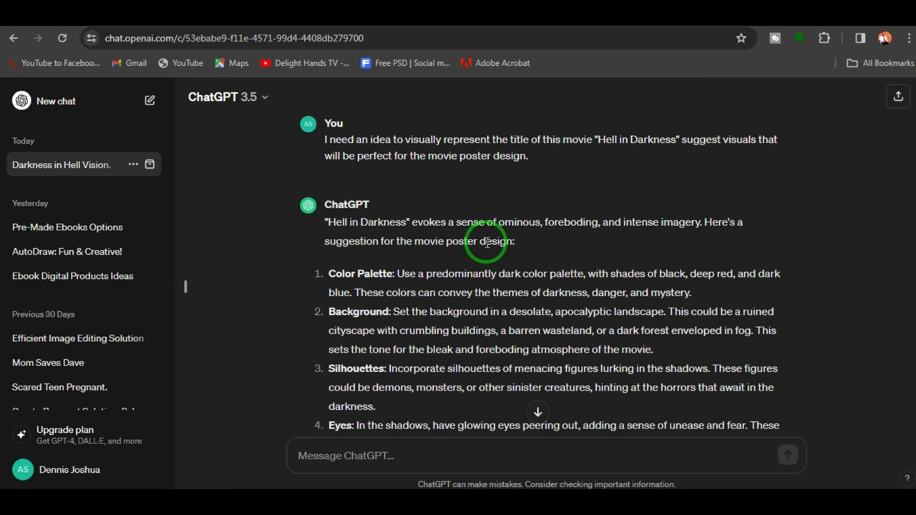
{"action": "scroll", "coordinate": [487, 244], "scroll_direction": "down", "scroll_amount": 1}
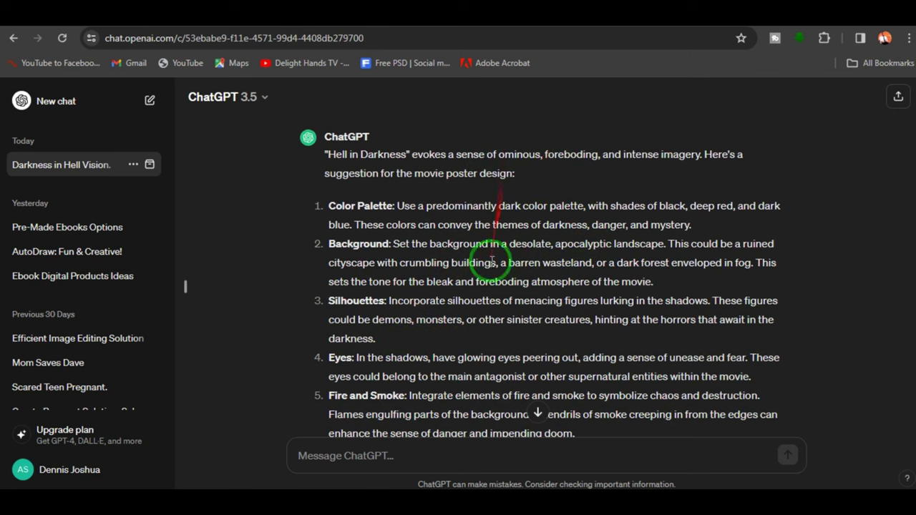
{"action": "scroll", "coordinate": [436, 265], "scroll_direction": "down", "scroll_amount": 1}
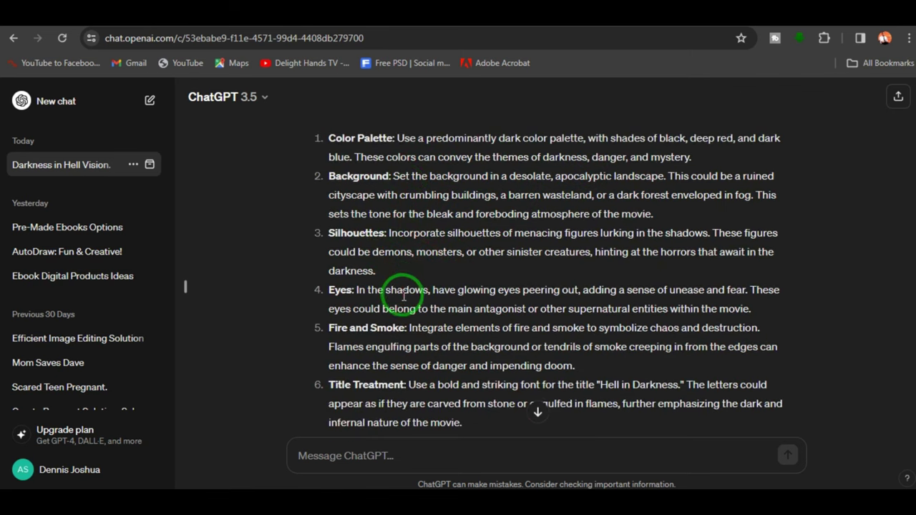
{"action": "scroll", "coordinate": [403, 294], "scroll_direction": "down", "scroll_amount": 1}
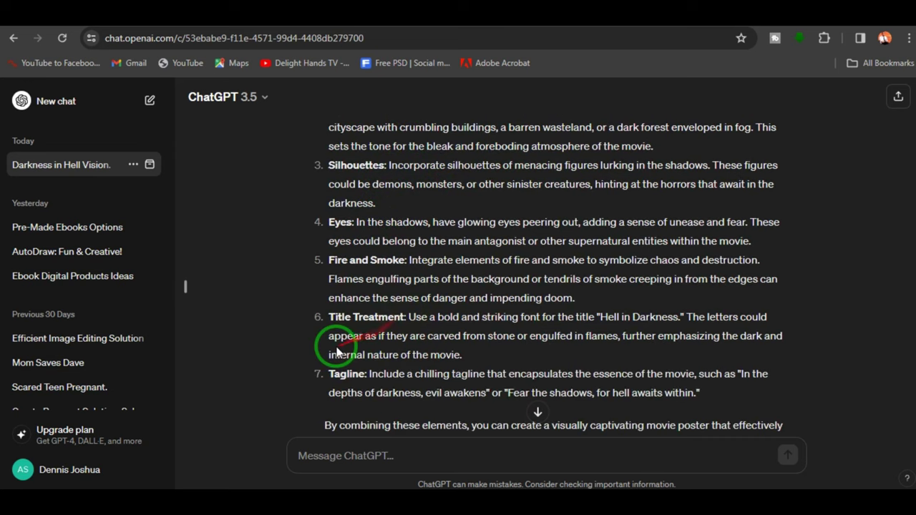
{"action": "scroll", "coordinate": [420, 330], "scroll_direction": "down", "scroll_amount": 1}
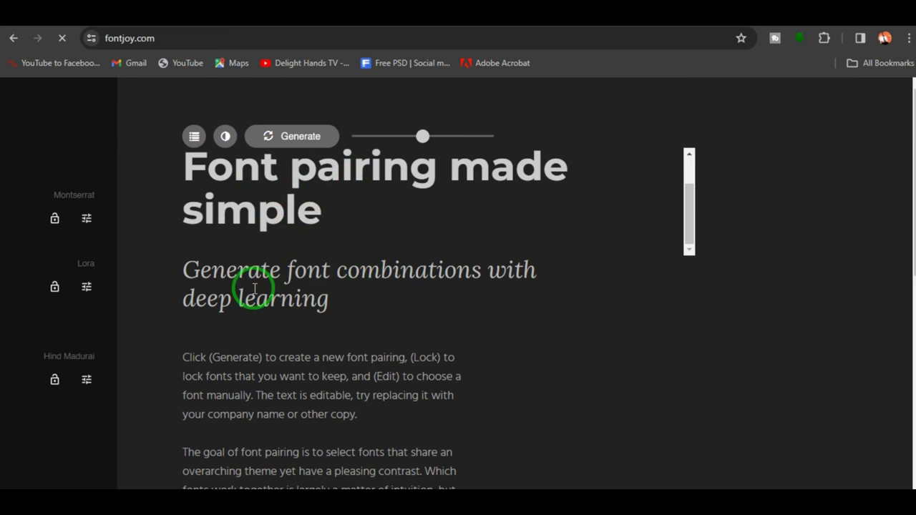
Step: Set Fontjoy's contrast/similarity slider beside Generate to 'more similarity'
{"action": "scroll", "coordinate": [286, 301], "scroll_direction": "down", "scroll_amount": 3}
{"action": "scroll", "coordinate": [301, 327], "scroll_direction": "up", "scroll_amount": 3}
{"action": "scroll", "coordinate": [305, 217], "scroll_direction": "down", "scroll_amount": 1}
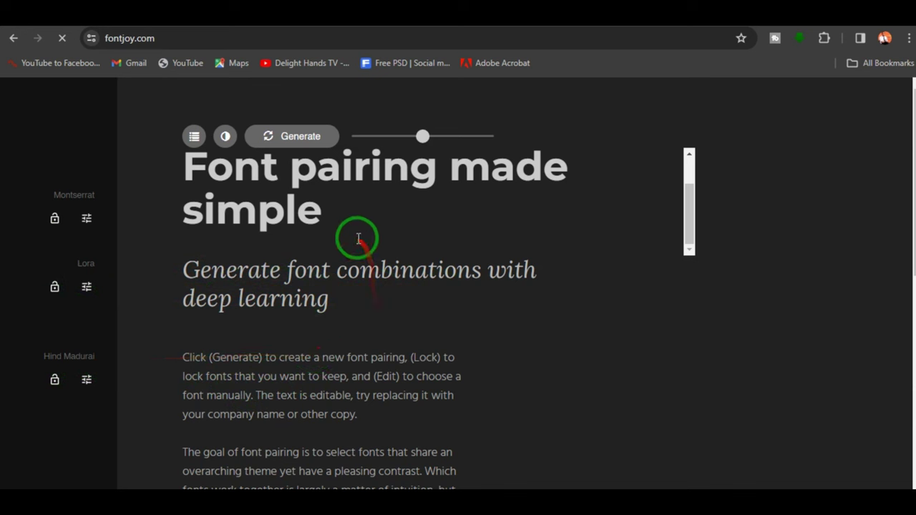
{"action": "mouse_move", "coordinate": [450, 136]}
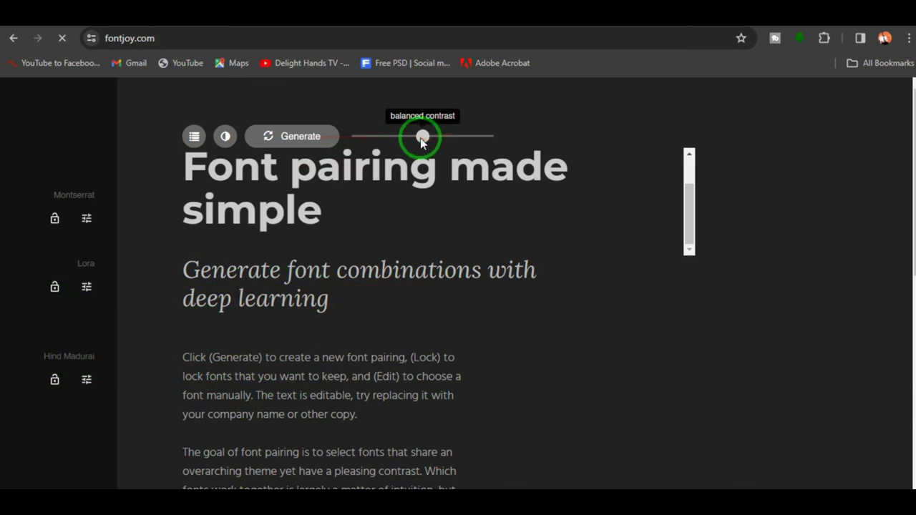
{"action": "left_click_drag", "start_coordinate": [424, 142], "coordinate": [449, 146]}
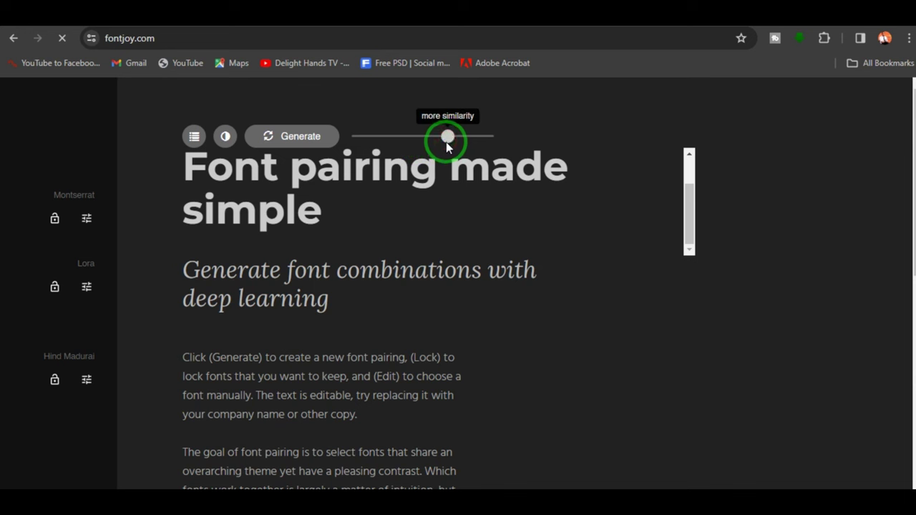
{"action": "left_click_drag", "start_coordinate": [448, 145], "coordinate": [421, 143]}
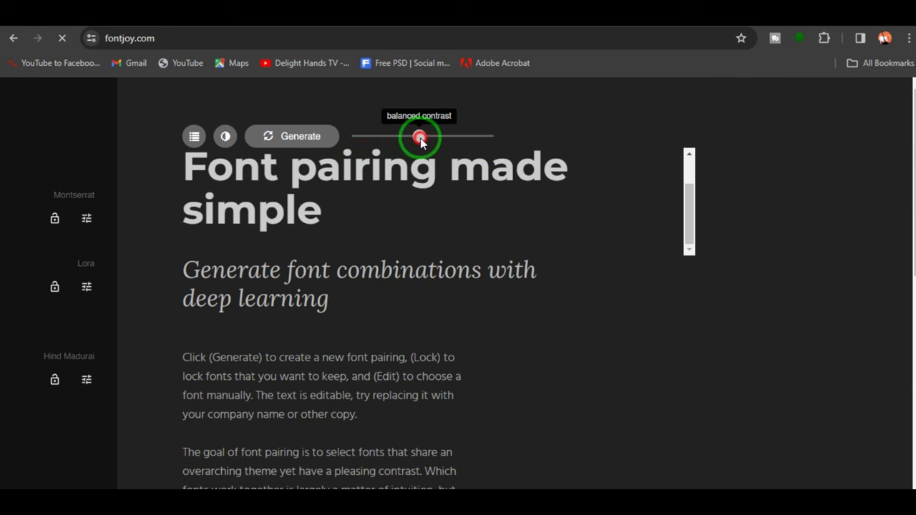
{"action": "left_click", "coordinate": [421, 142]}
{"action": "left_click_drag", "start_coordinate": [421, 141], "coordinate": [440, 142]}
Step: Generate a new Fontjoy pairing with the balance set toward more similarity
{"action": "left_click", "coordinate": [279, 139]}
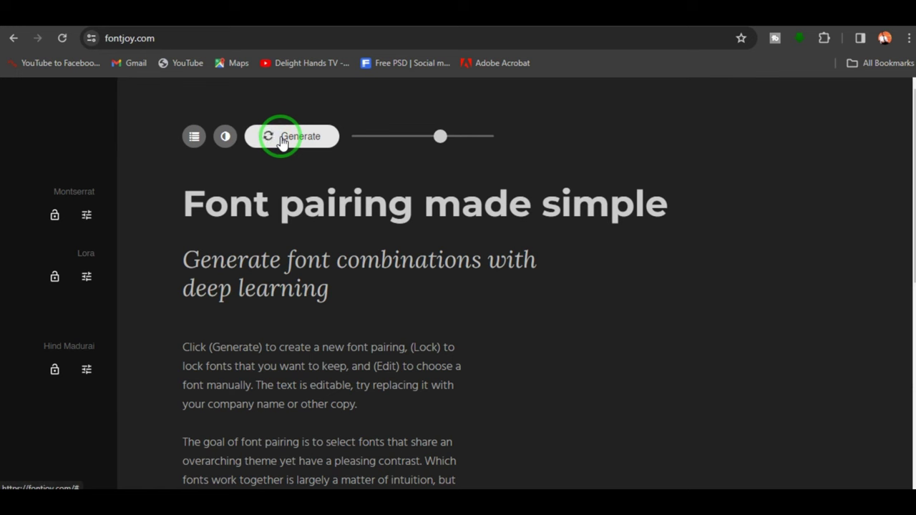
{"action": "left_click", "coordinate": [282, 141]}
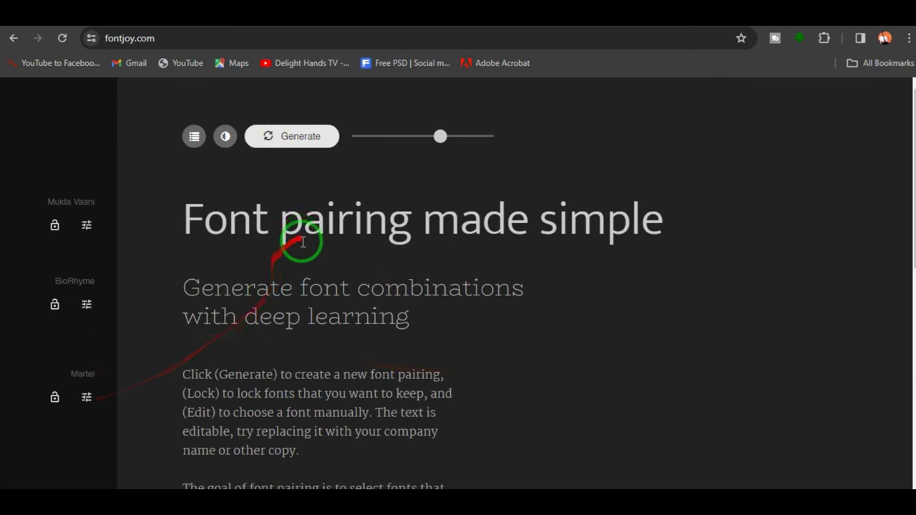
{"action": "scroll", "coordinate": [300, 238], "scroll_direction": "down", "scroll_amount": 2}
{"action": "scroll", "coordinate": [303, 238], "scroll_direction": "up", "scroll_amount": 2}
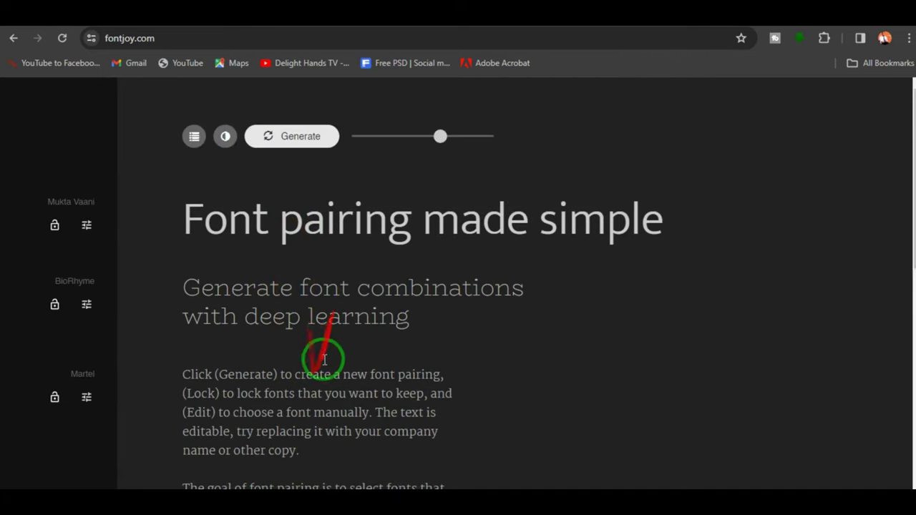
{"action": "scroll", "coordinate": [332, 277], "scroll_direction": "down", "scroll_amount": 2}
{"action": "scroll", "coordinate": [337, 266], "scroll_direction": "up", "scroll_amount": 2}
Step: Shift the balance toward more contrast, generating Fira Sans Extra Condensed, Bitter and Frank Ruhl Libre
{"action": "left_click_drag", "start_coordinate": [439, 137], "coordinate": [380, 138]}
{"action": "left_click", "coordinate": [269, 137]}
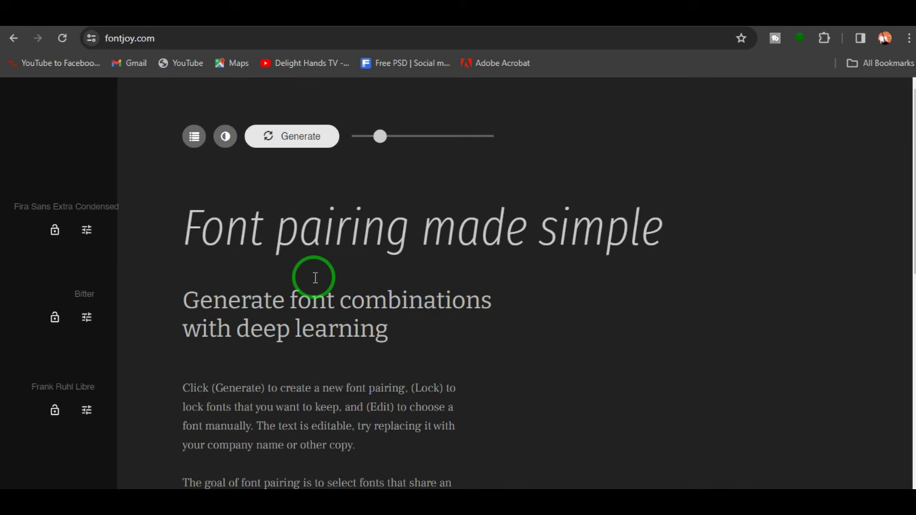
{"action": "scroll", "coordinate": [394, 275], "scroll_direction": "down", "scroll_amount": 3}
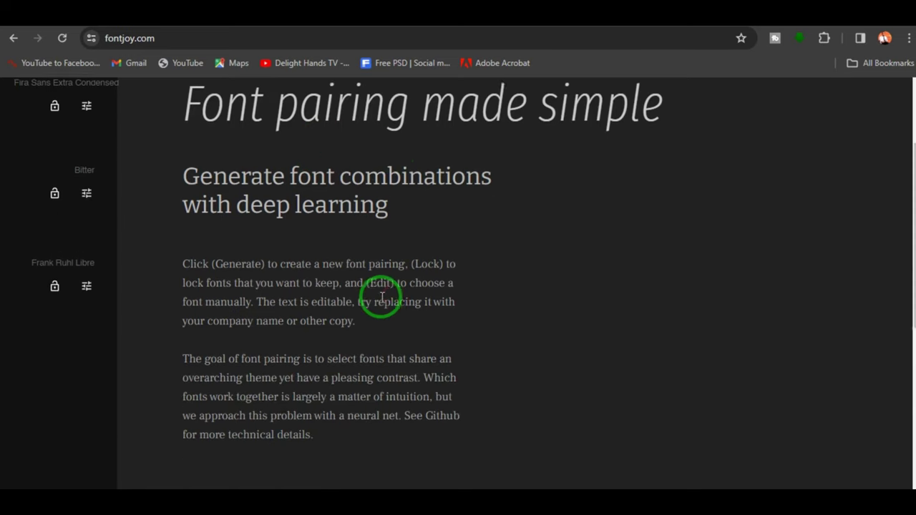
{"action": "scroll", "coordinate": [380, 280], "scroll_direction": "up", "scroll_amount": 3}
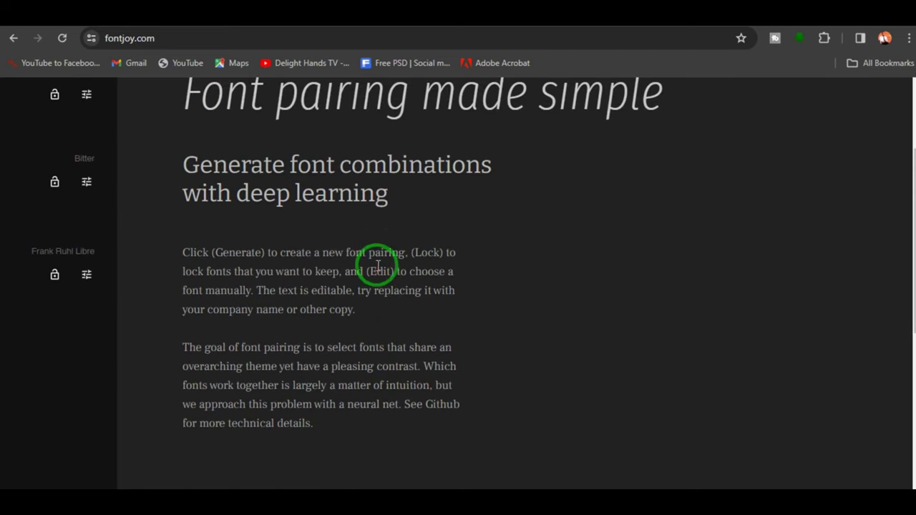